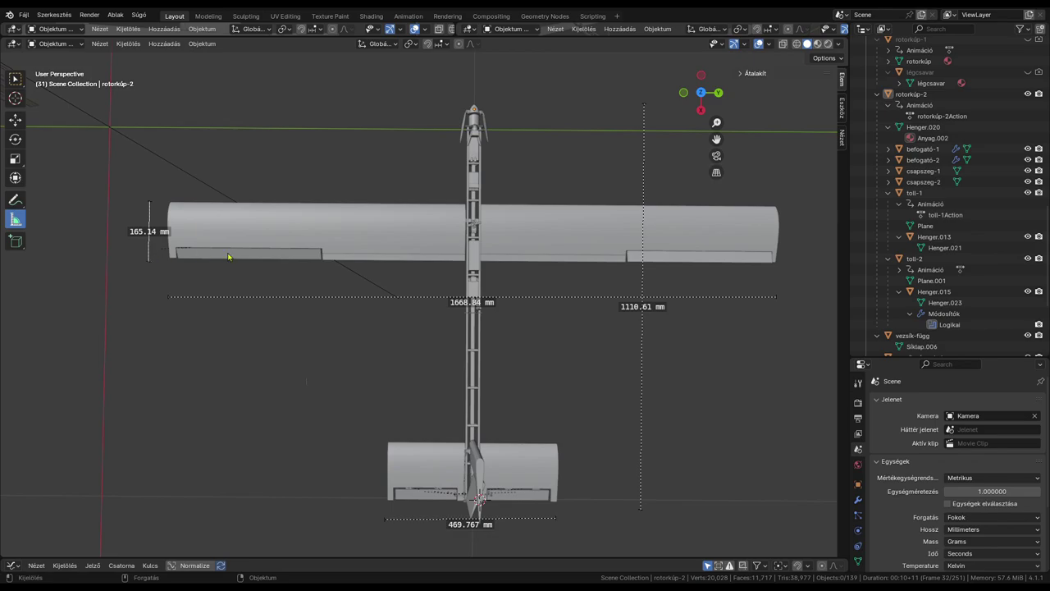
Step: Measure the height of the vertical tail fin, down to the fuselage, in the back orthographic view
left_click(717, 97)
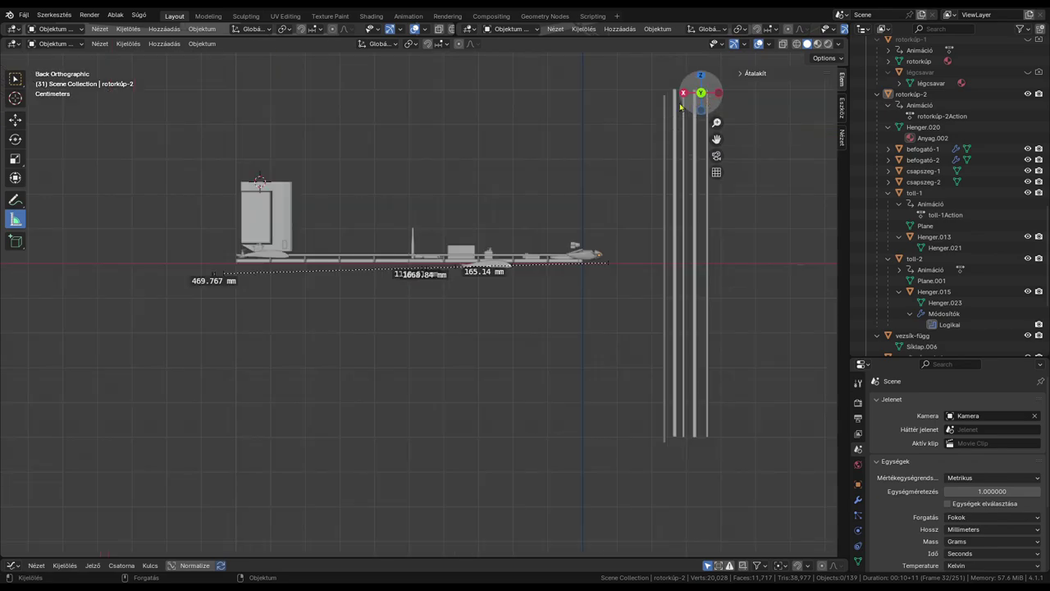
scroll(216, 155, "up", 3)
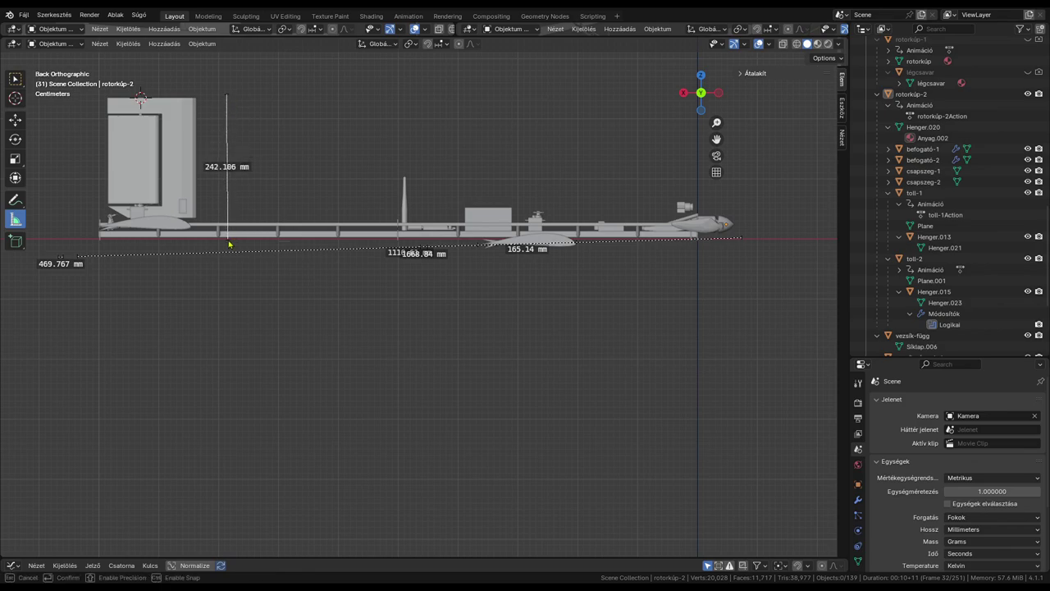
scroll(373, 228, "down", 3)
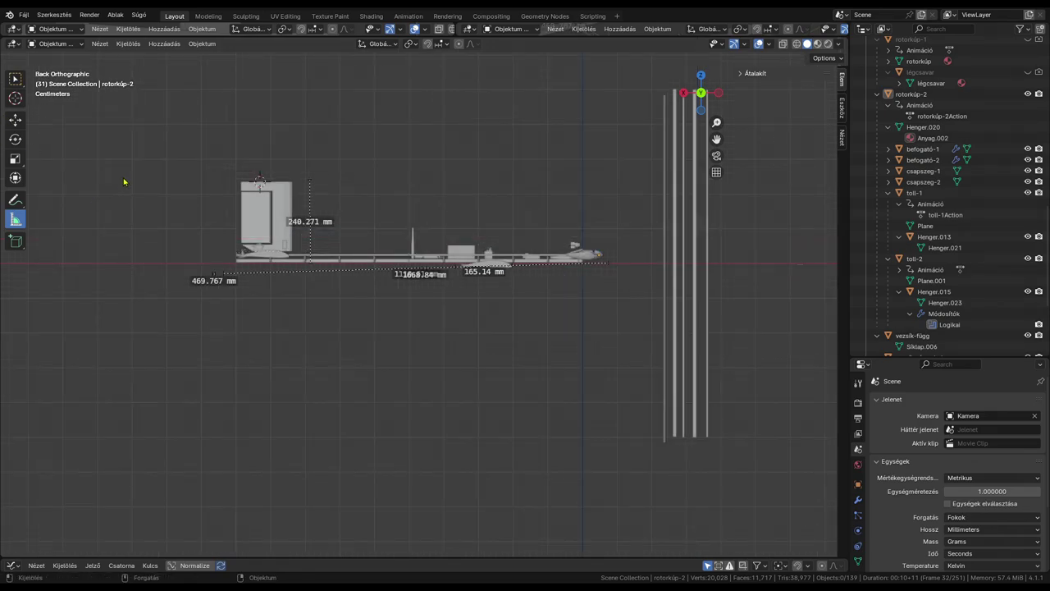
middle_click_drag(130, 181, 241, 228)
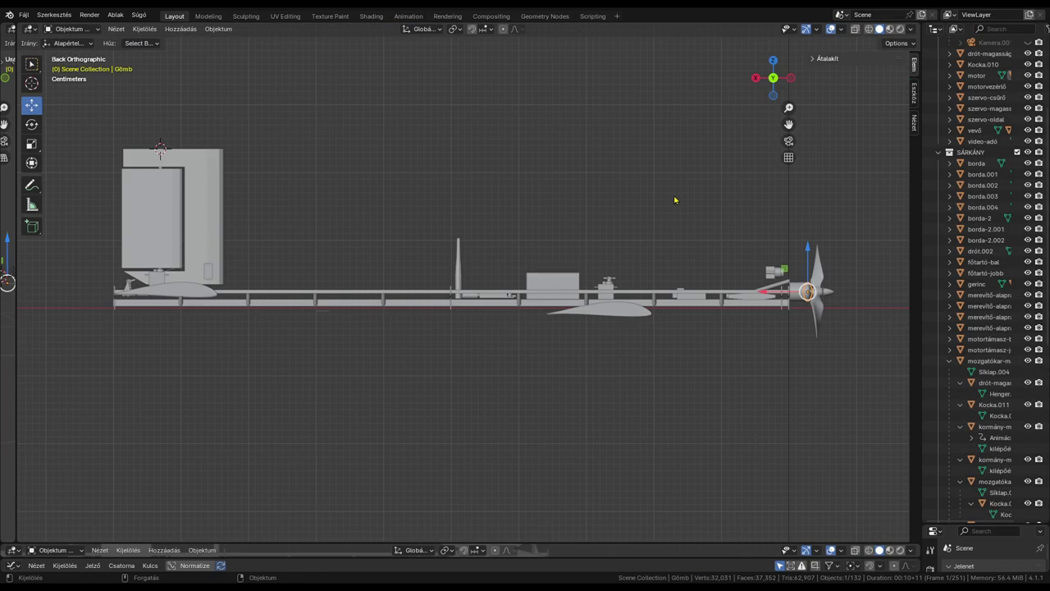
Step: Examine the aircraft from the front and right orthographic views, with X-ray toggled for the nose area
left_click(773, 78)
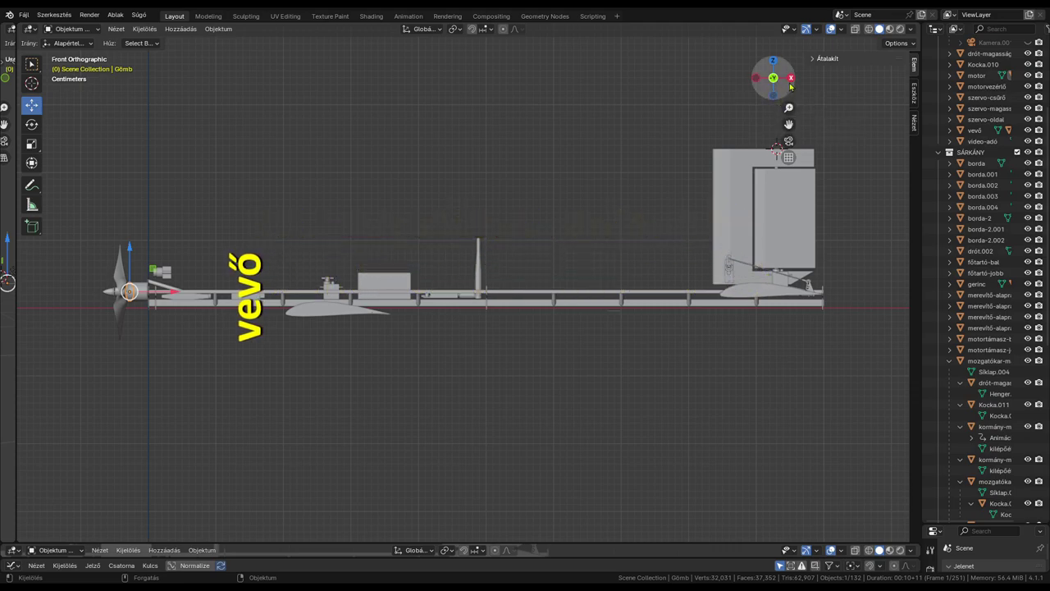
left_click(790, 82)
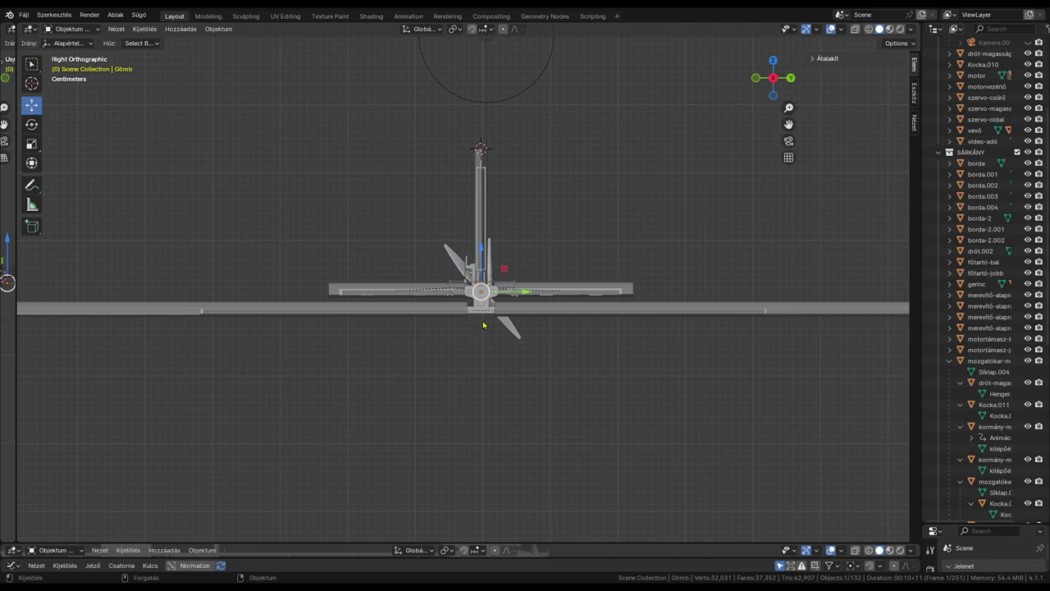
scroll(529, 292, "up", 7)
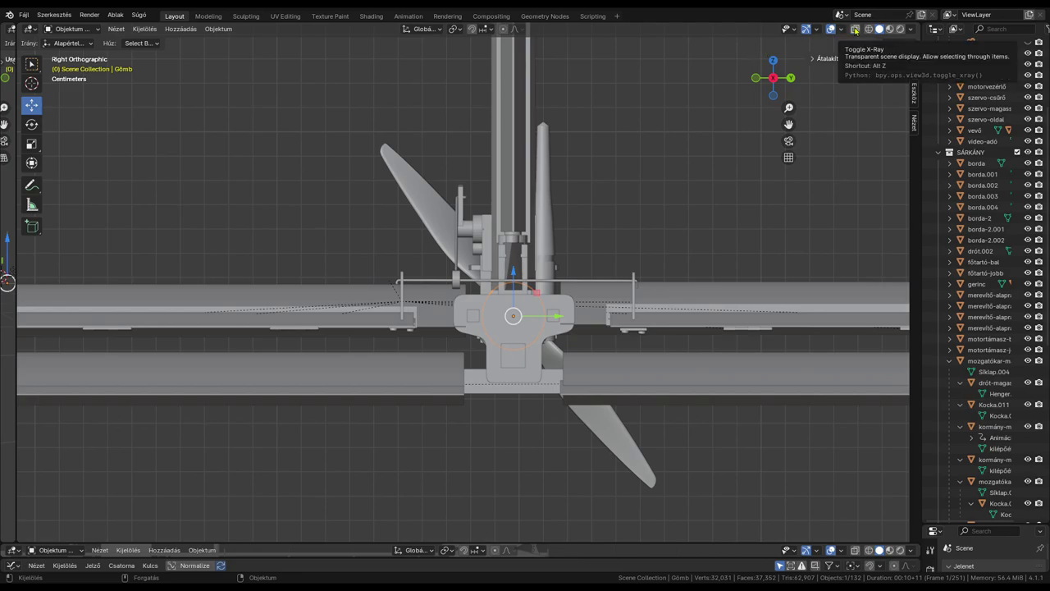
left_click(855, 30)
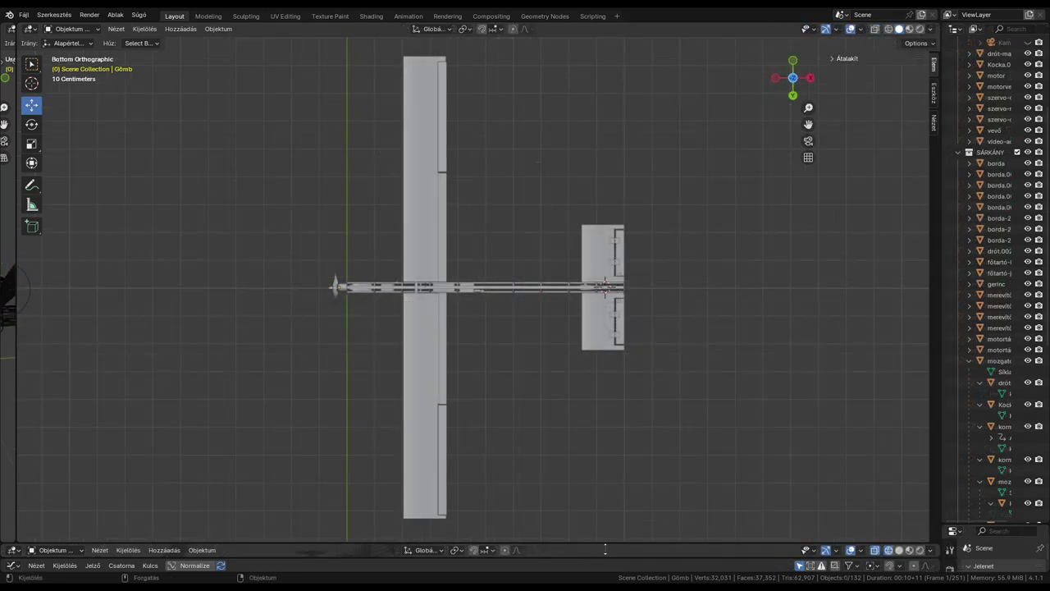
Step: Resize the viewports so all three share the workspace, and turn off X-ray in the two wireframe perspective views
left_click_drag(604, 548, 657, 264)
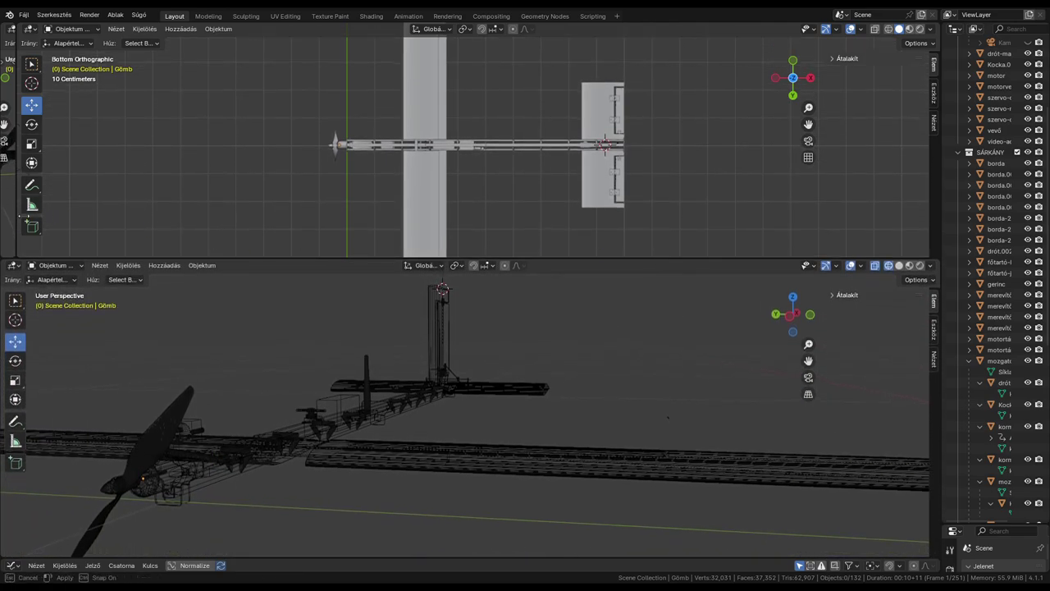
left_click_drag(18, 217, 472, 242)
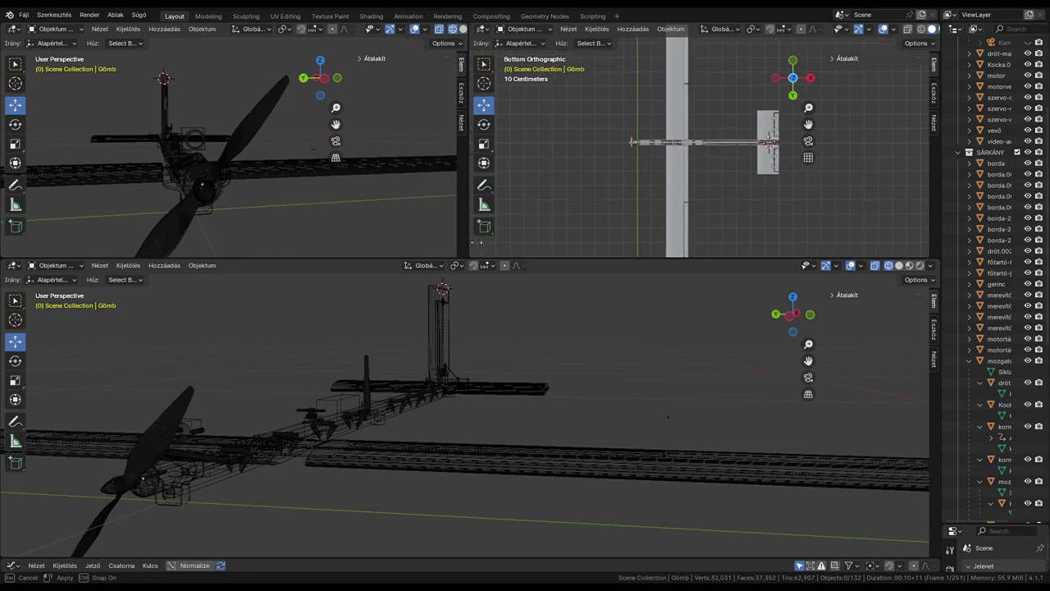
left_click(439, 29)
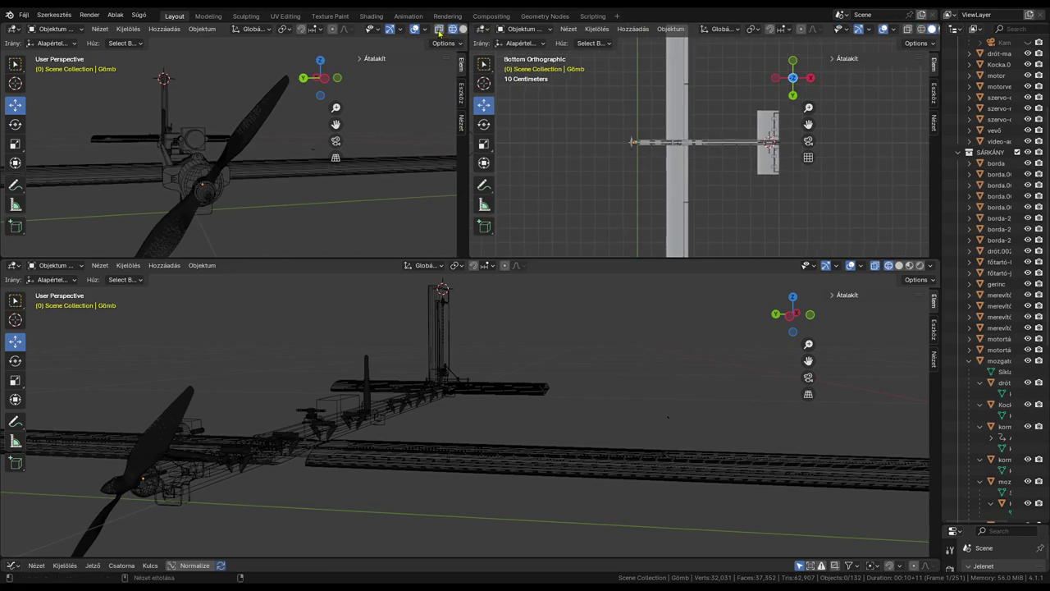
left_click(874, 265)
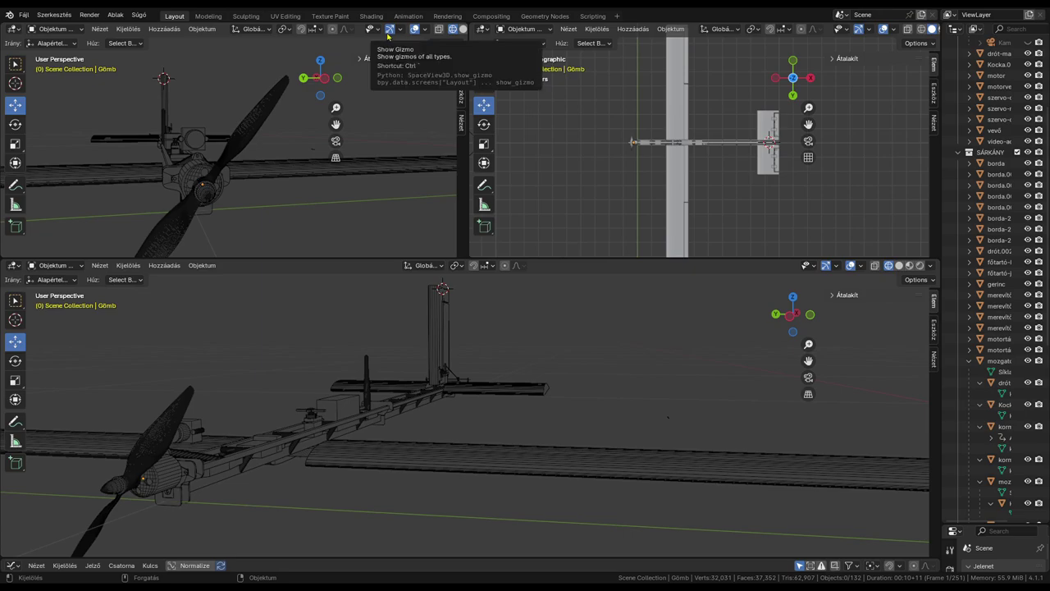
Step: Switch both perspective viewports to solid shading without X-ray, and enlarge the bigger one to inspect the aircraft
left_click(461, 29)
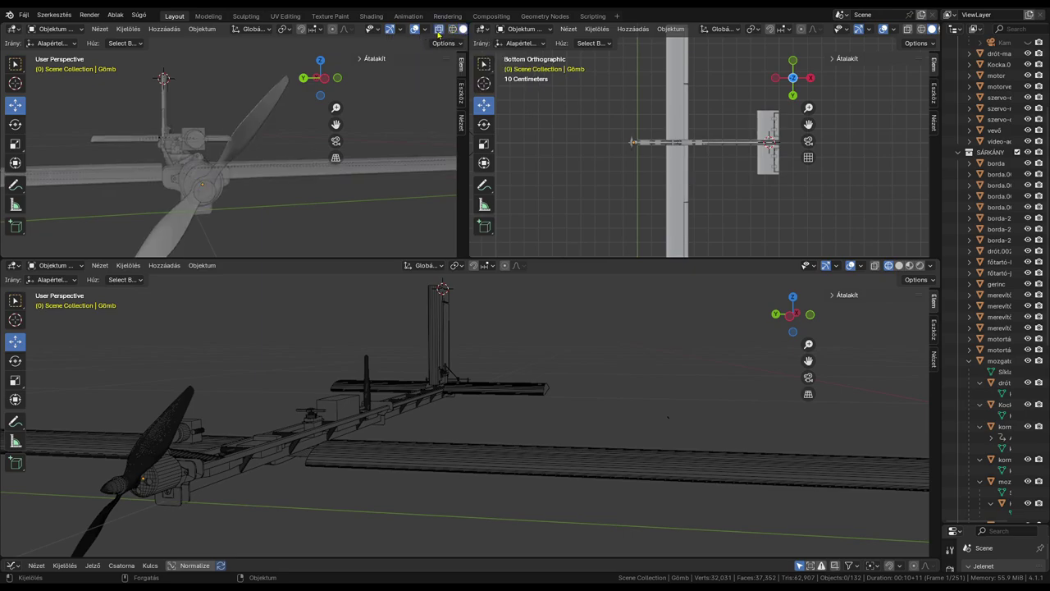
left_click(439, 29)
left_click(875, 266)
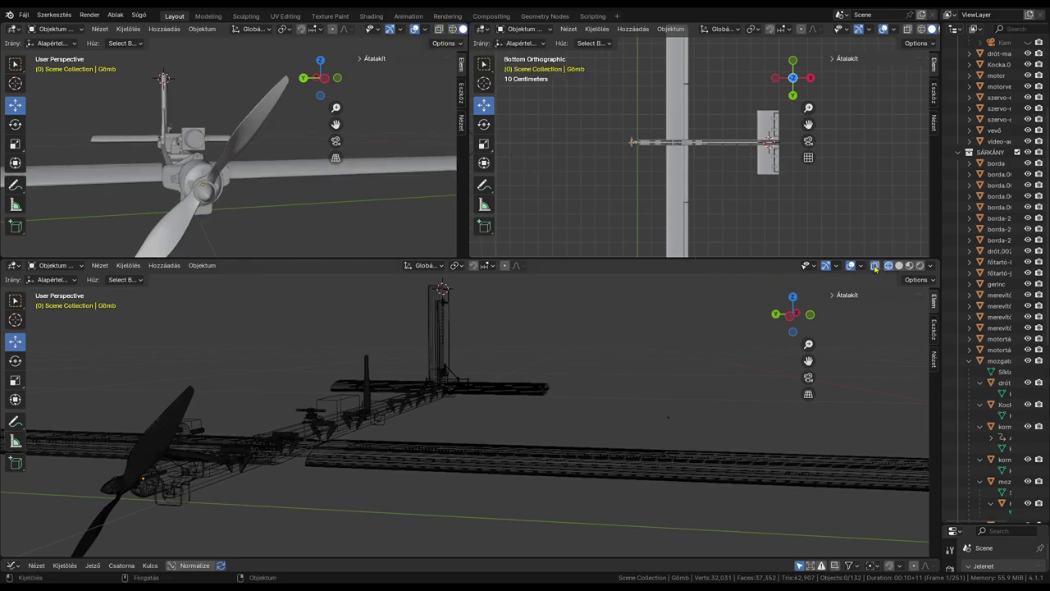
left_click(875, 267)
left_click(900, 266)
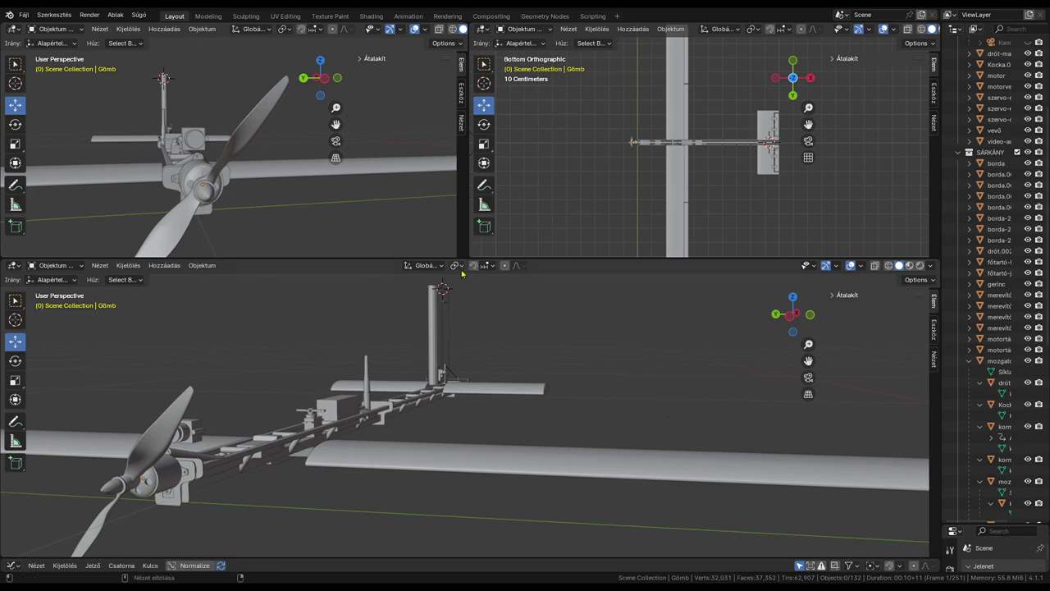
left_click_drag(441, 261, 460, 18)
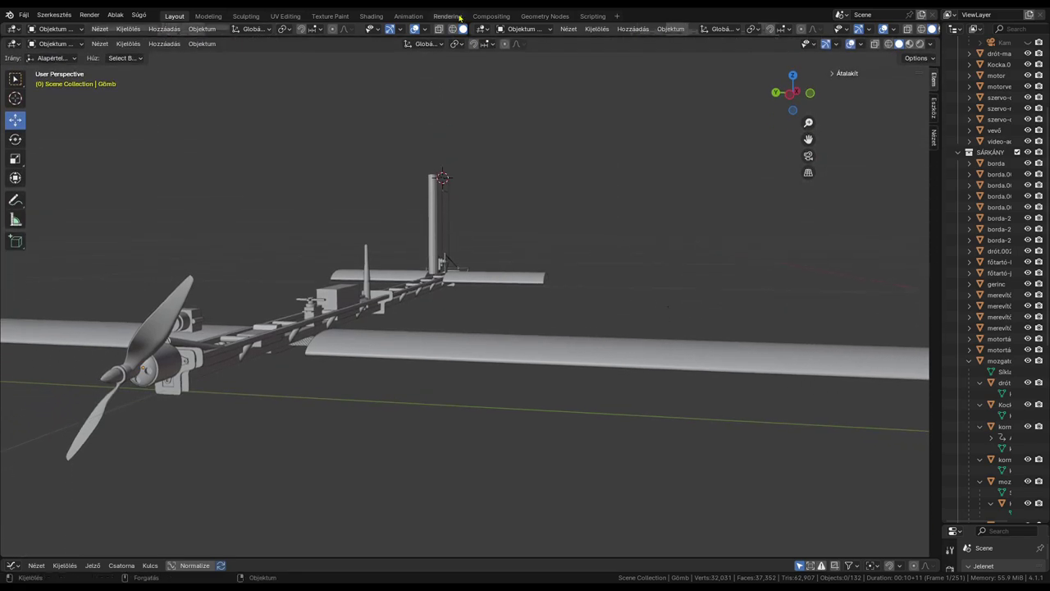
middle_click_drag(281, 264, 780, 267)
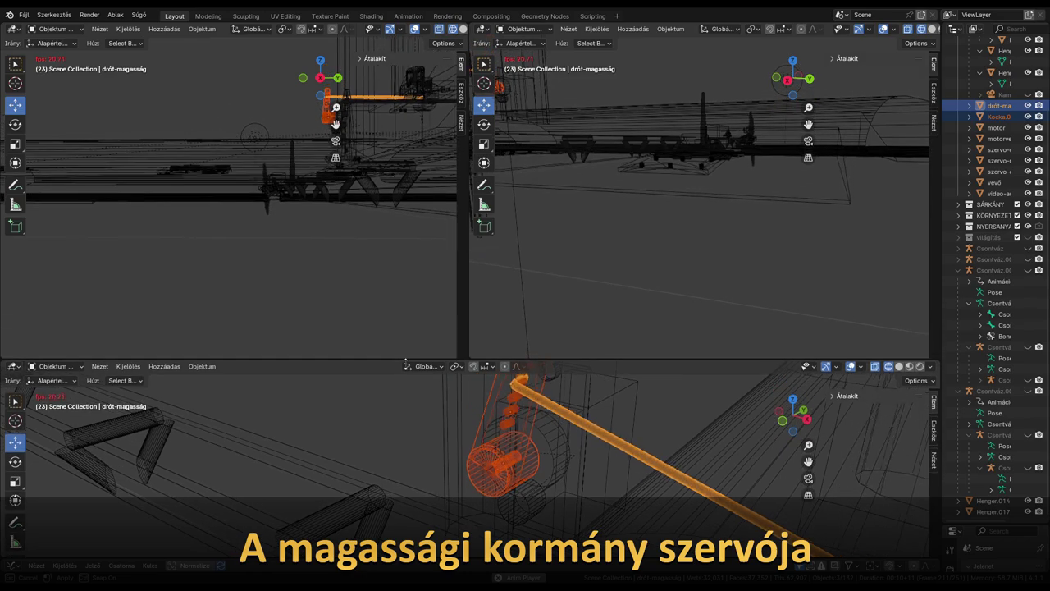
Step: Deselect the elevator servo linkage, switch all three viewports to solid shading, and enlarge the linkage close-up
left_click(402, 399)
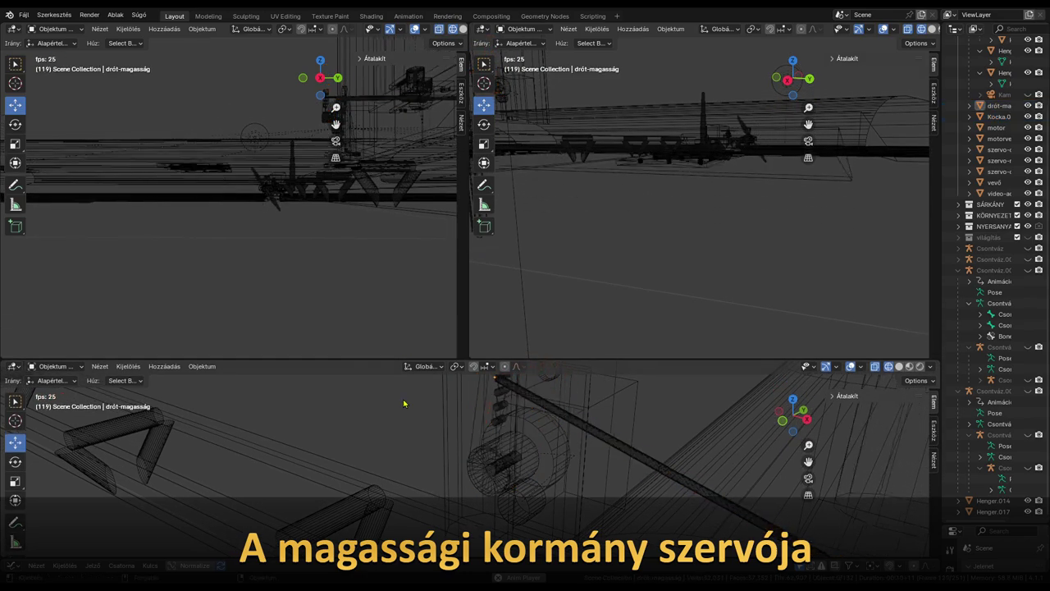
left_click(899, 365)
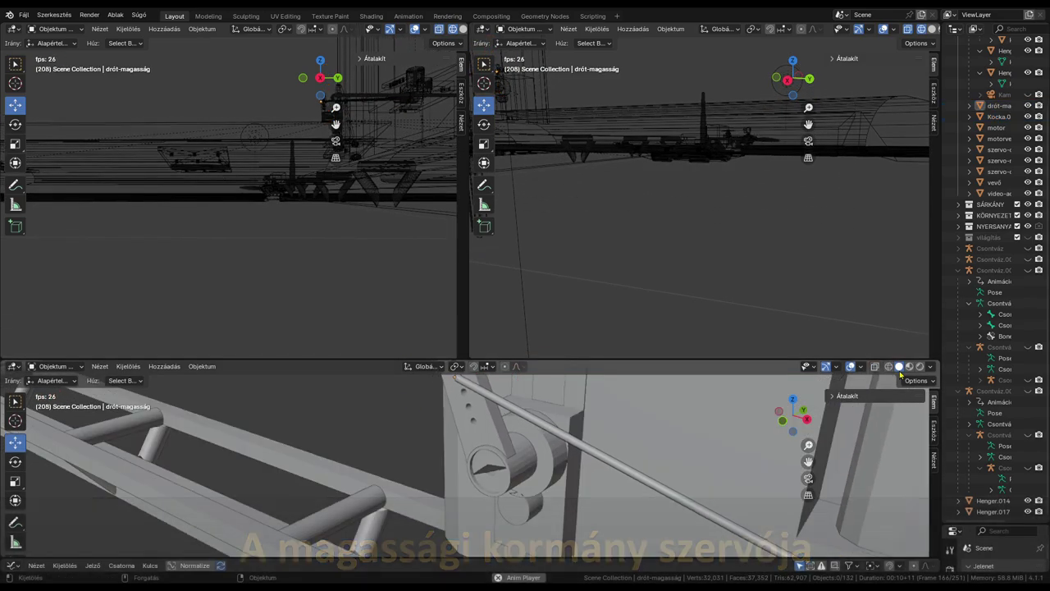
left_click(438, 29)
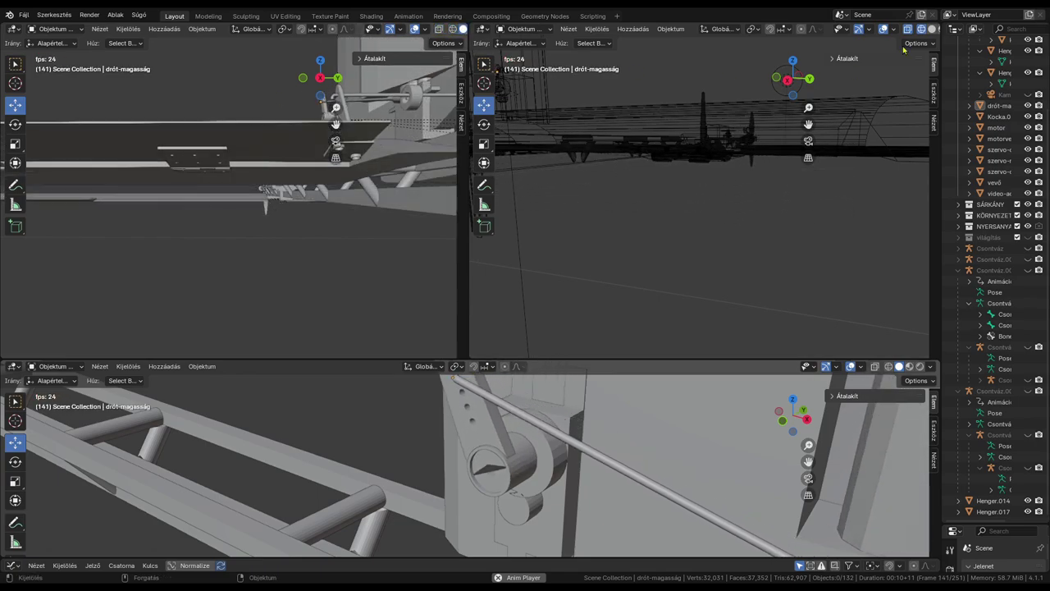
left_click(932, 30)
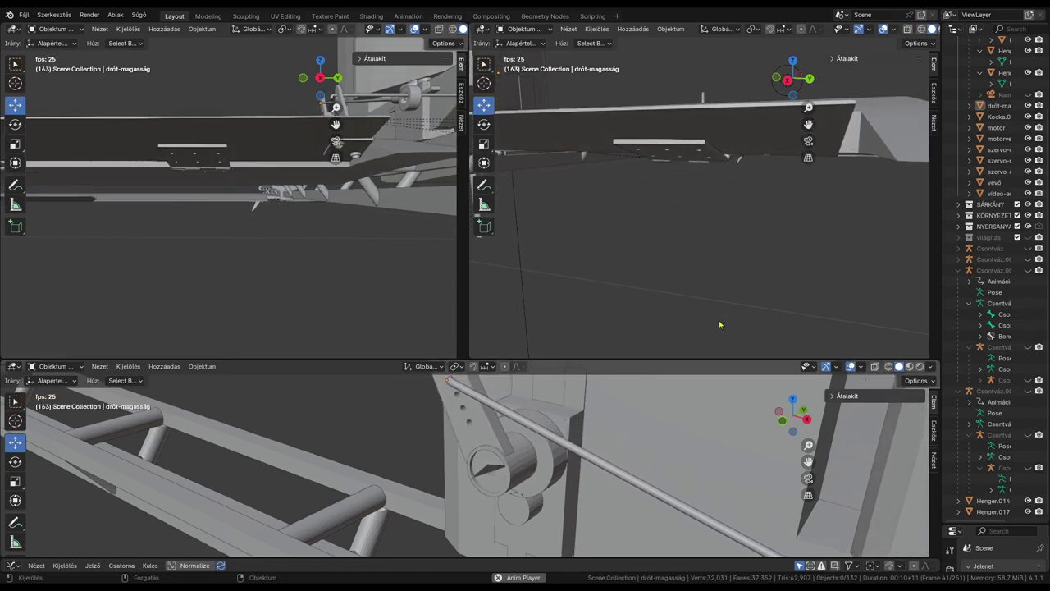
left_click_drag(692, 360, 693, 40)
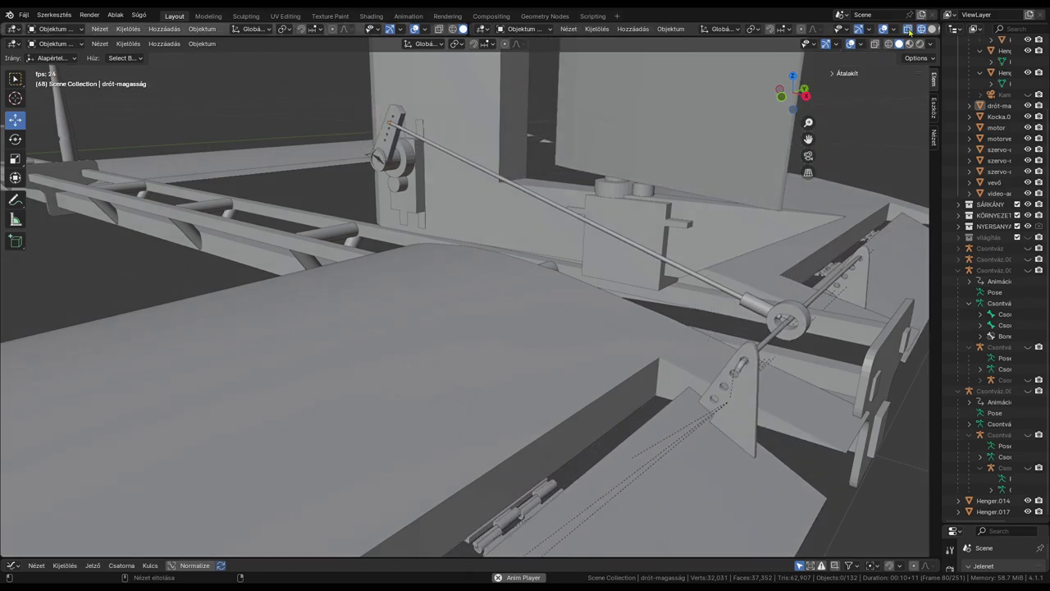
Step: Show the rudder servo close-up in wireframe without X-ray and switch it to solid shading with X-ray off
key("shift+z")
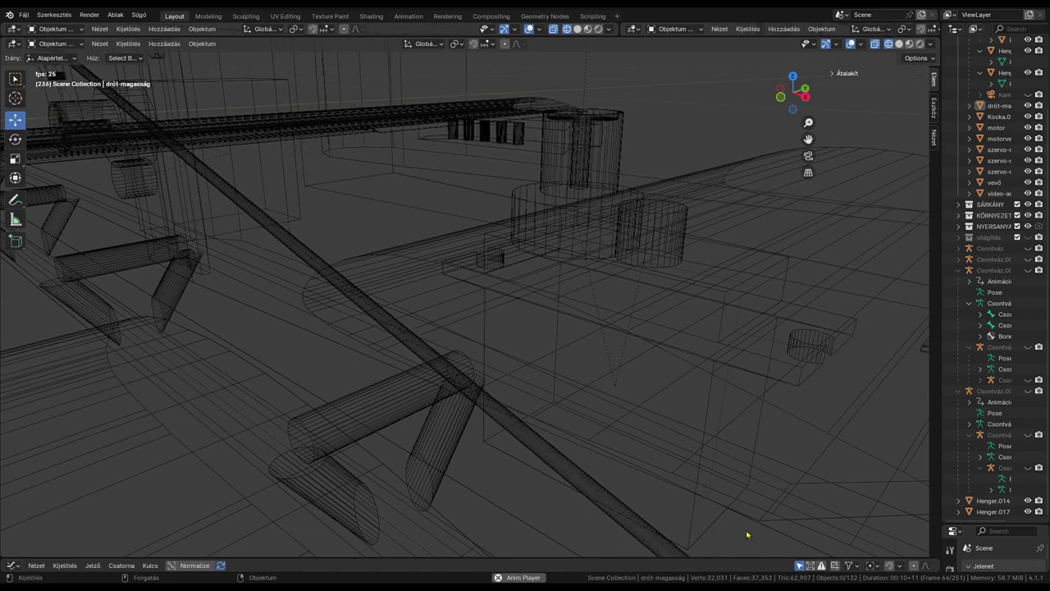
key("alt+z")
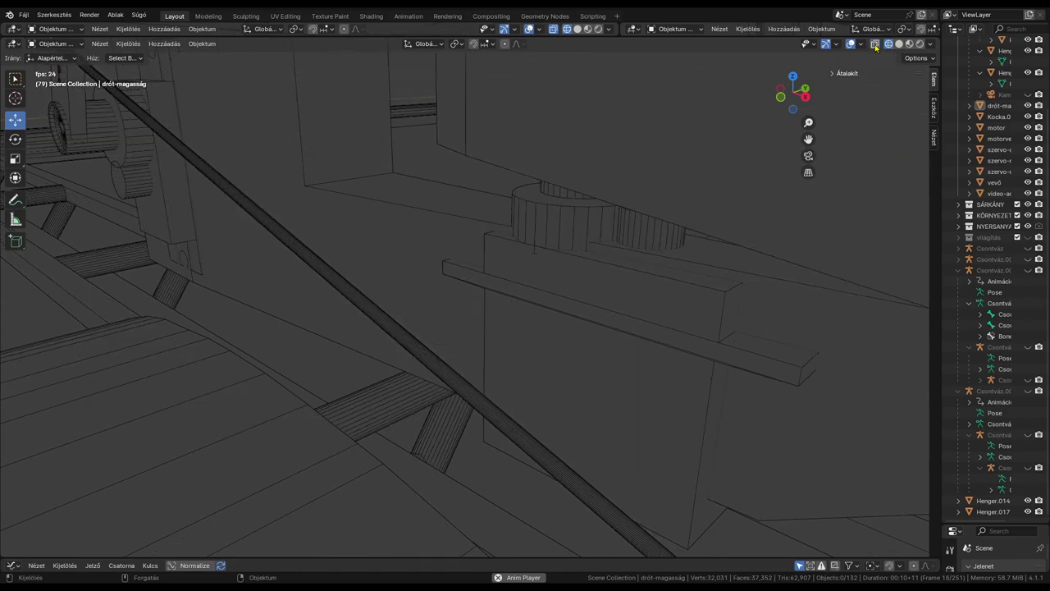
left_click(899, 46)
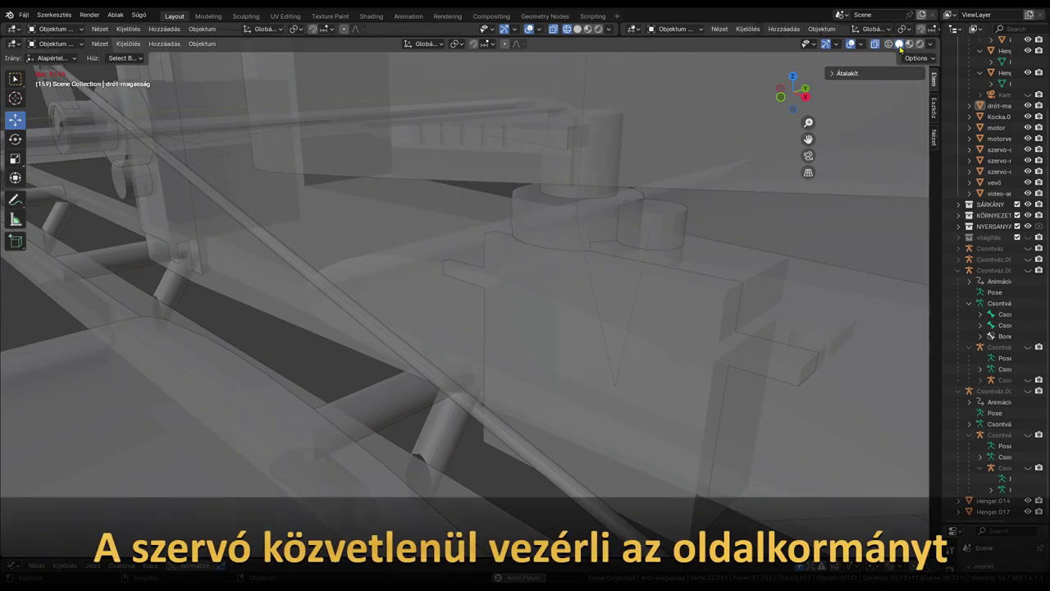
left_click(874, 45)
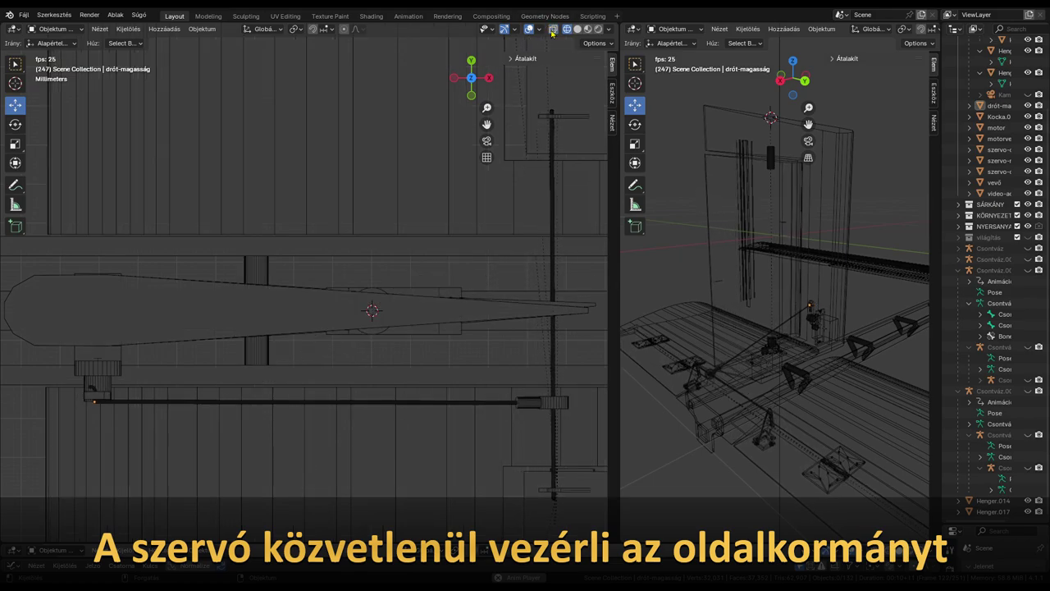
Step: Set the tail's top view and perspective view to solid shading without X-ray, and widen the perspective view
left_click(577, 29)
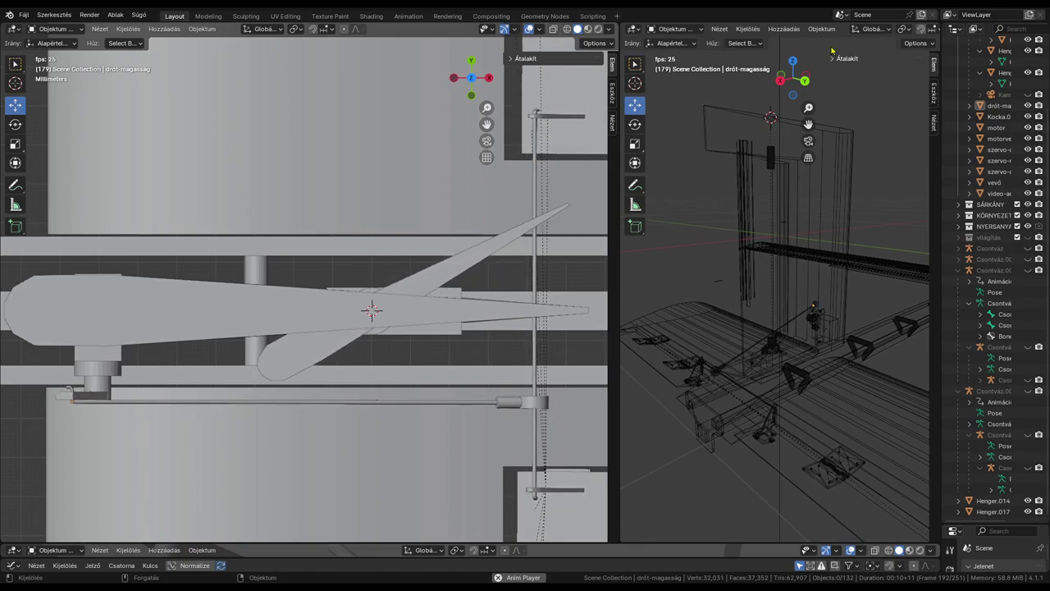
left_click_drag(617, 164, 456, 164)
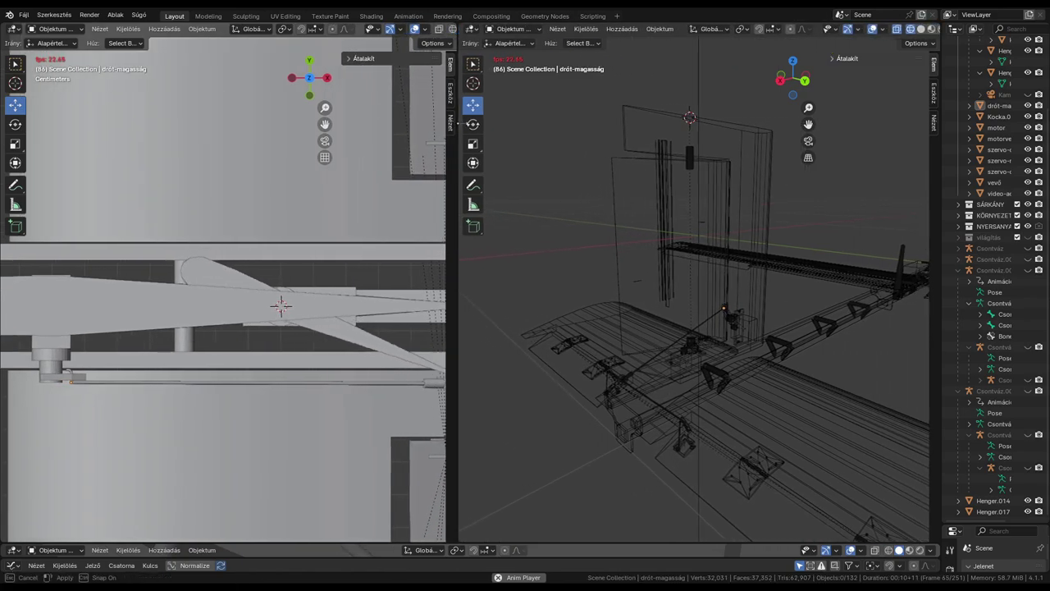
left_click(894, 29)
left_click(918, 29)
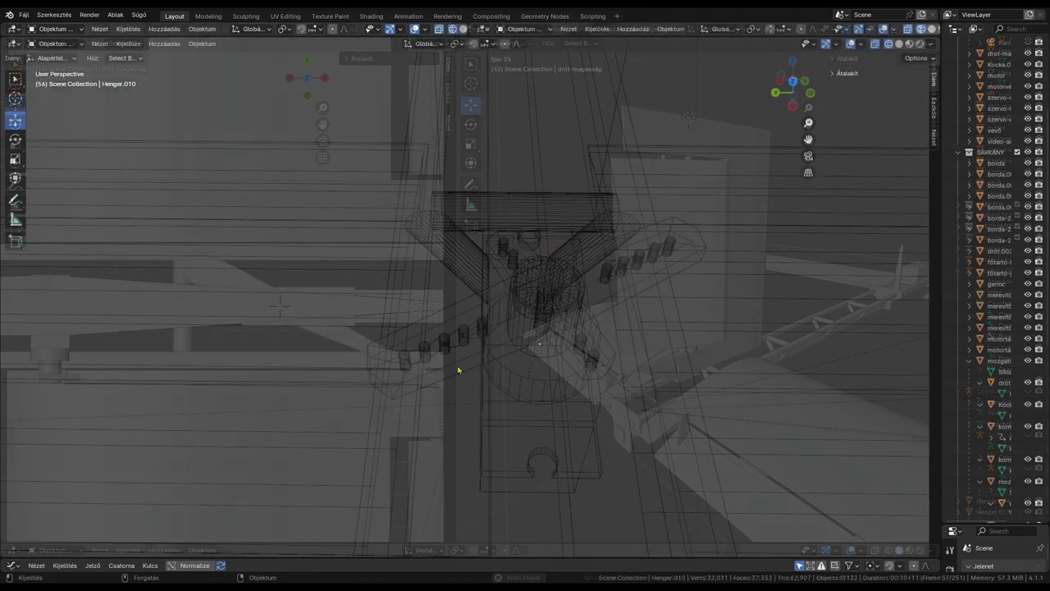
Step: Select the aileron servo's arms together with its central cylinder and play the animation
left_click(458, 371)
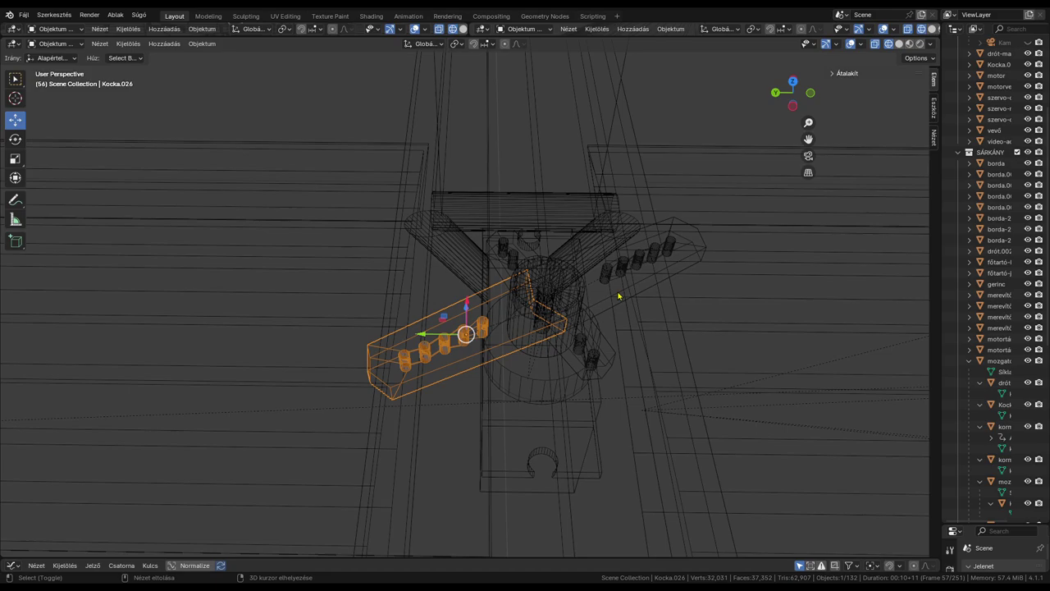
left_click(619, 296, "shift")
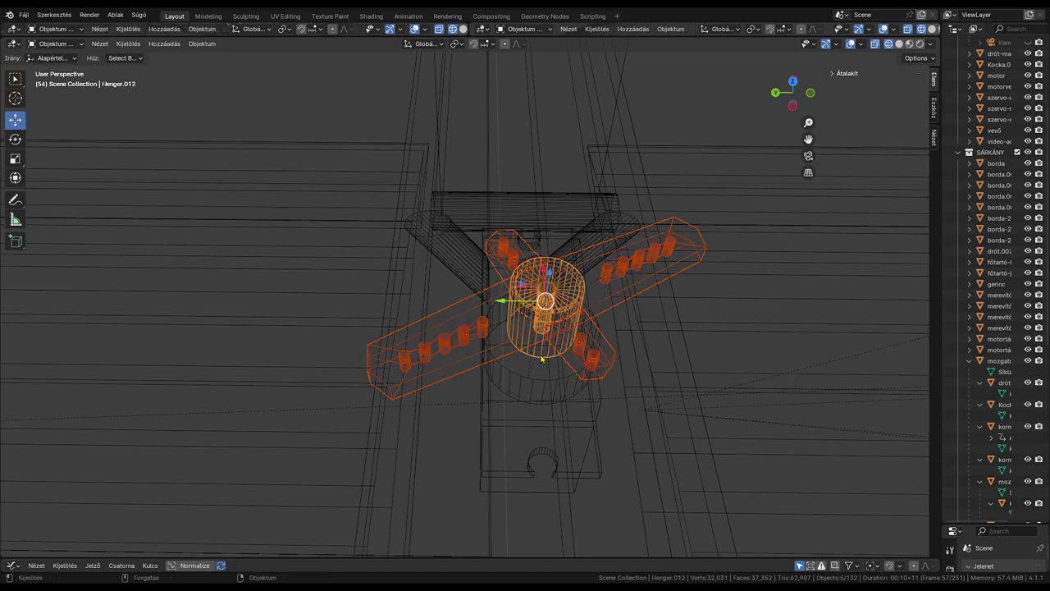
key("space")
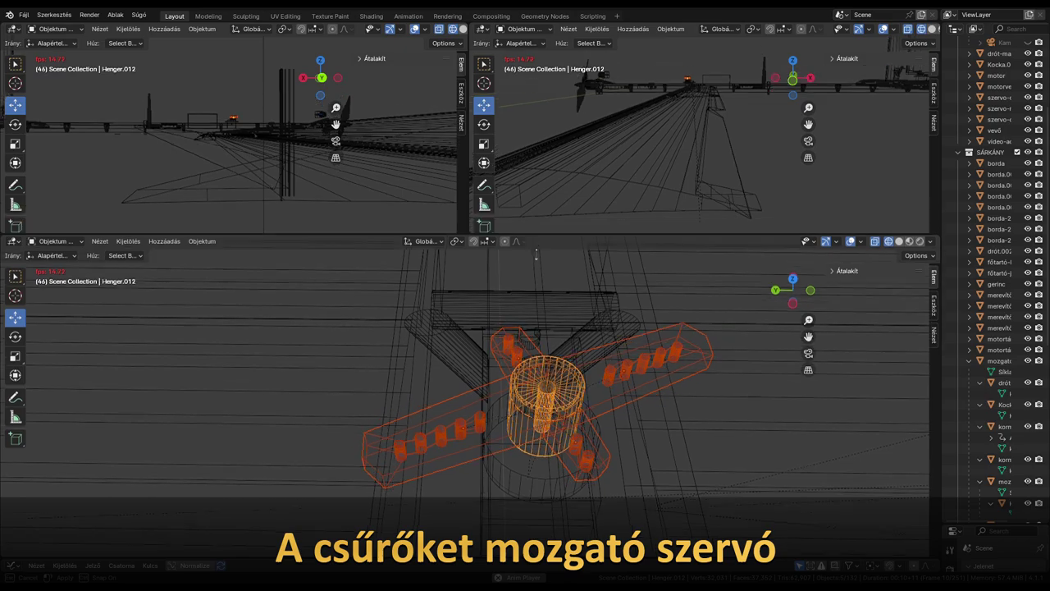
Step: Give the two overview viewports more height, switch the aileron servo close-up to solid shading, and deselect everything
left_click_drag(535, 254, 526, 319)
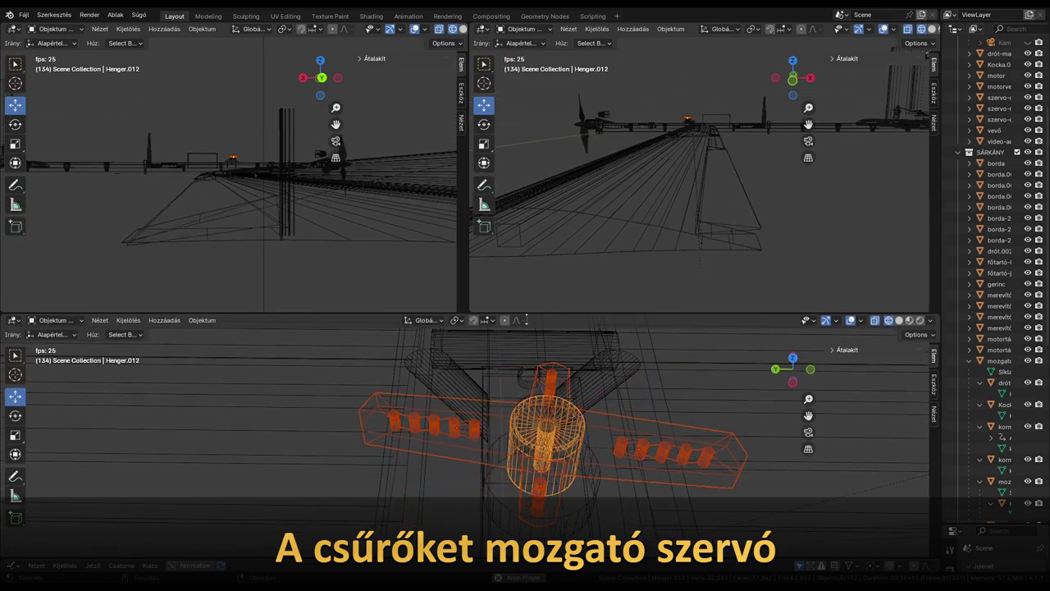
left_click(900, 321)
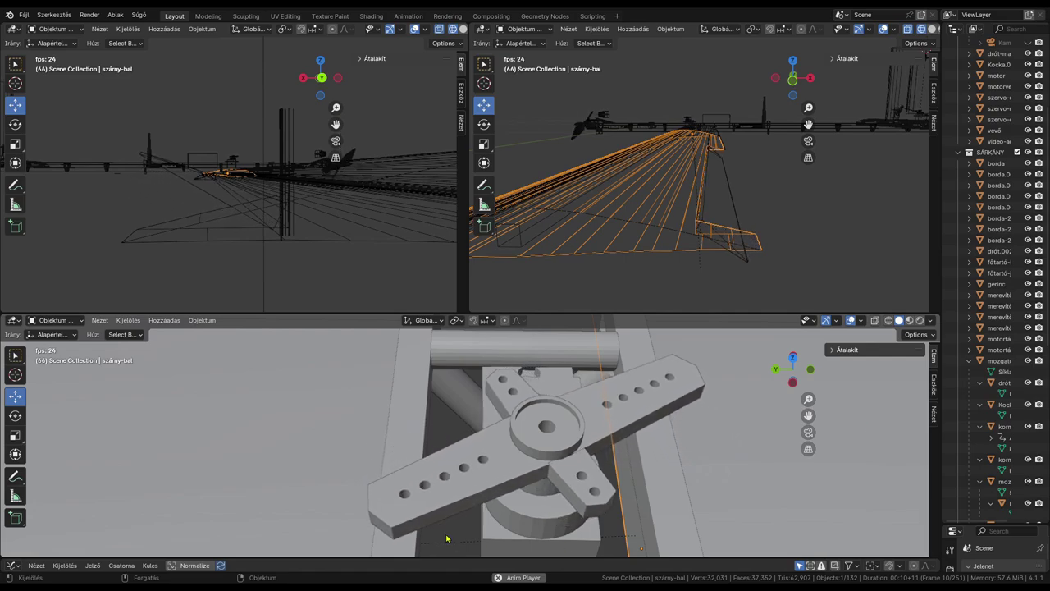
key("alt+a")
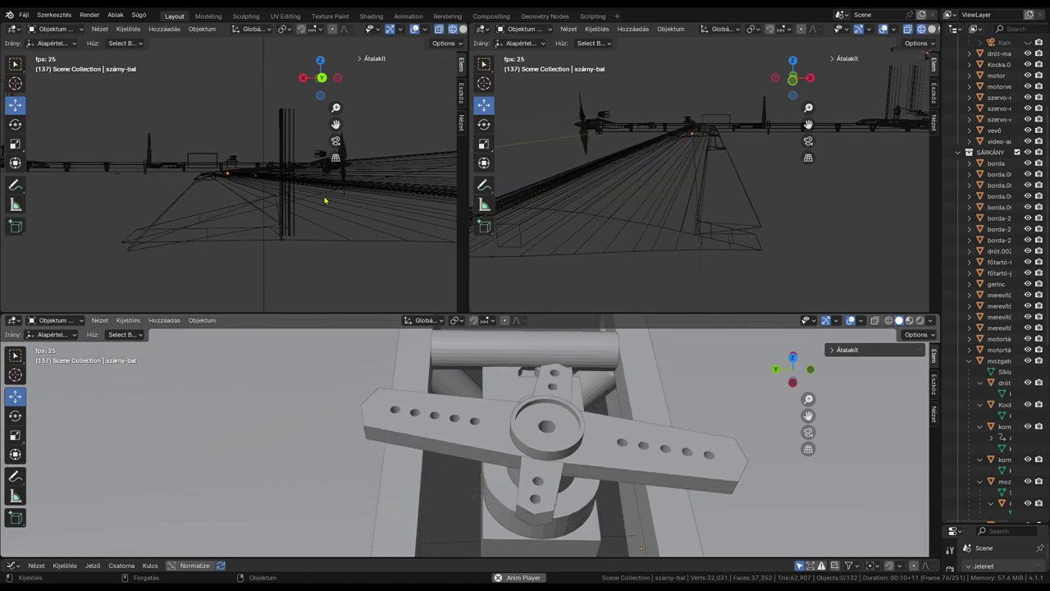
Step: Set both overview viewports of the wing and aileron to solid shading with X-ray off
left_click(462, 29)
left_click(440, 30)
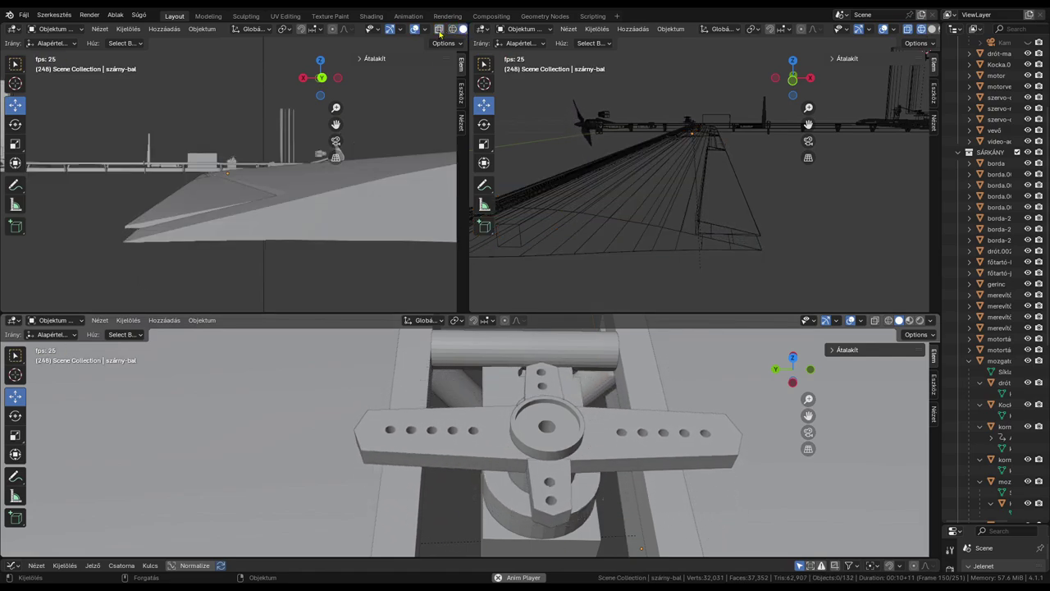
left_click(932, 28)
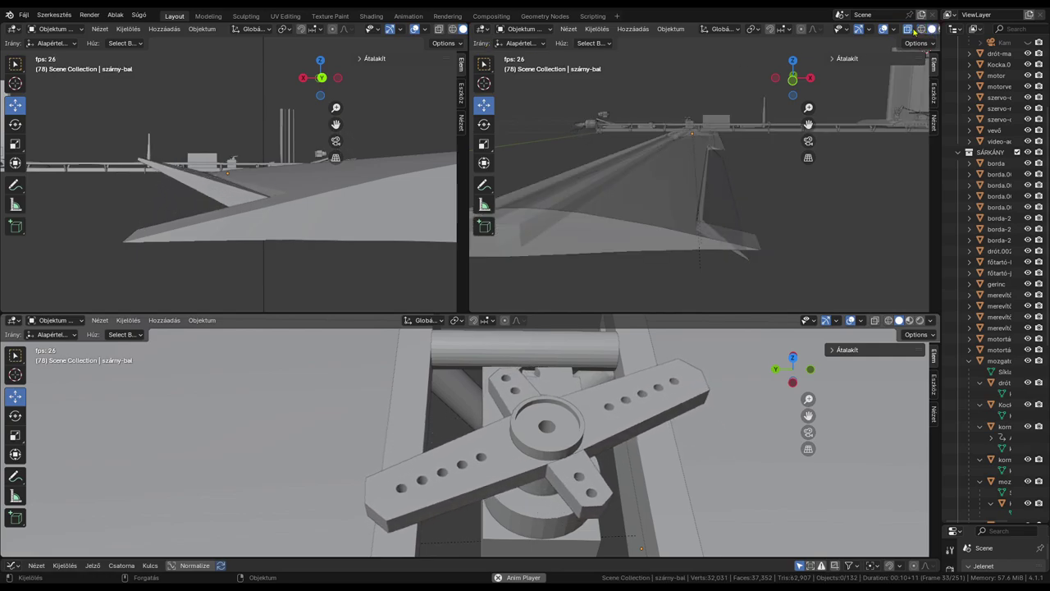
left_click(907, 30)
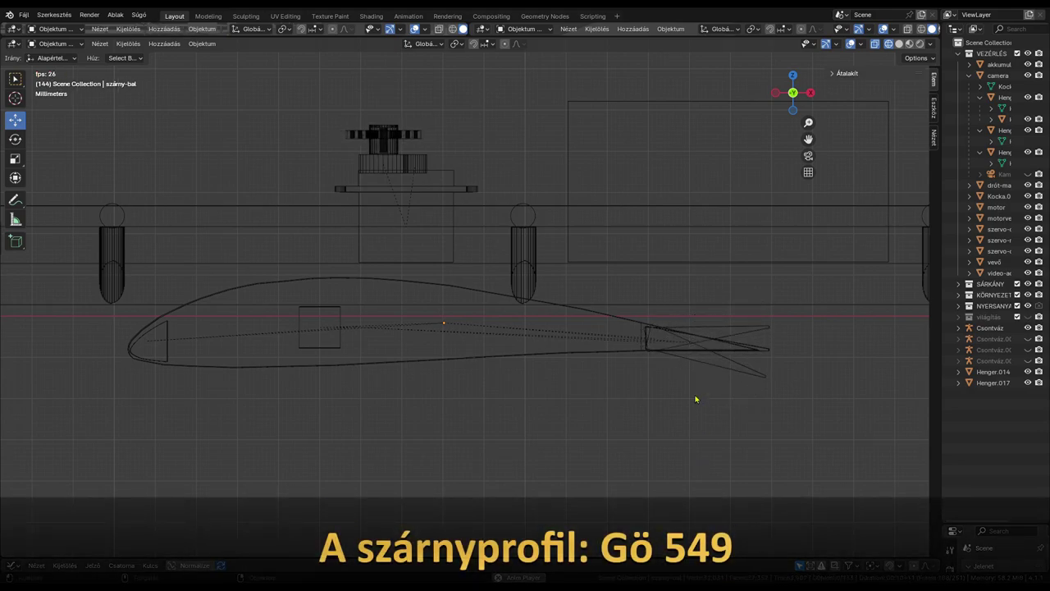
Step: Unhide the aileron linkage's armatures in the wing profile view and inspect the linkage in perspective from above
left_click(1028, 360)
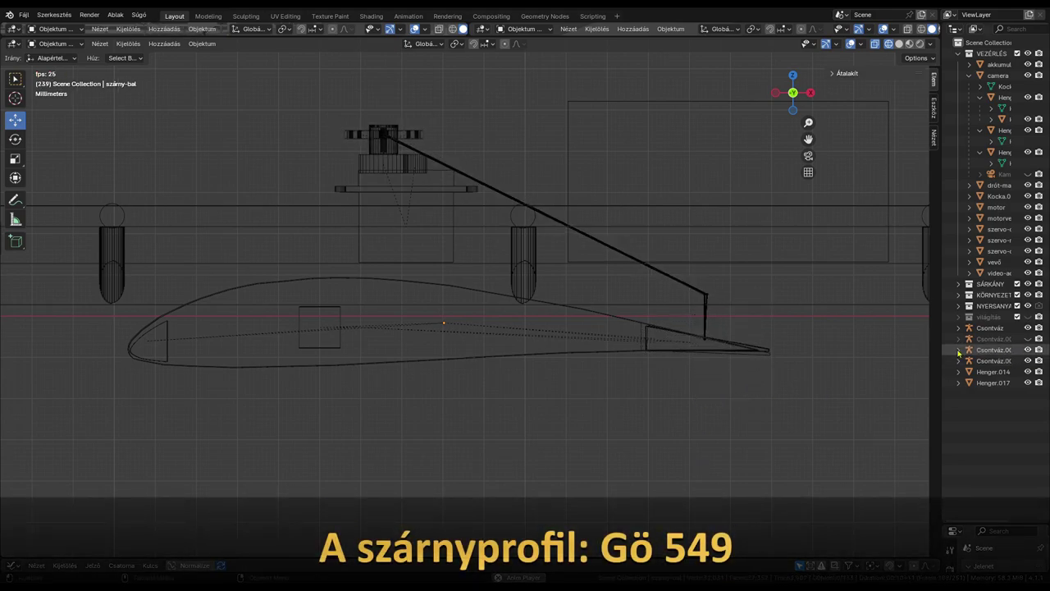
key("KP_5")
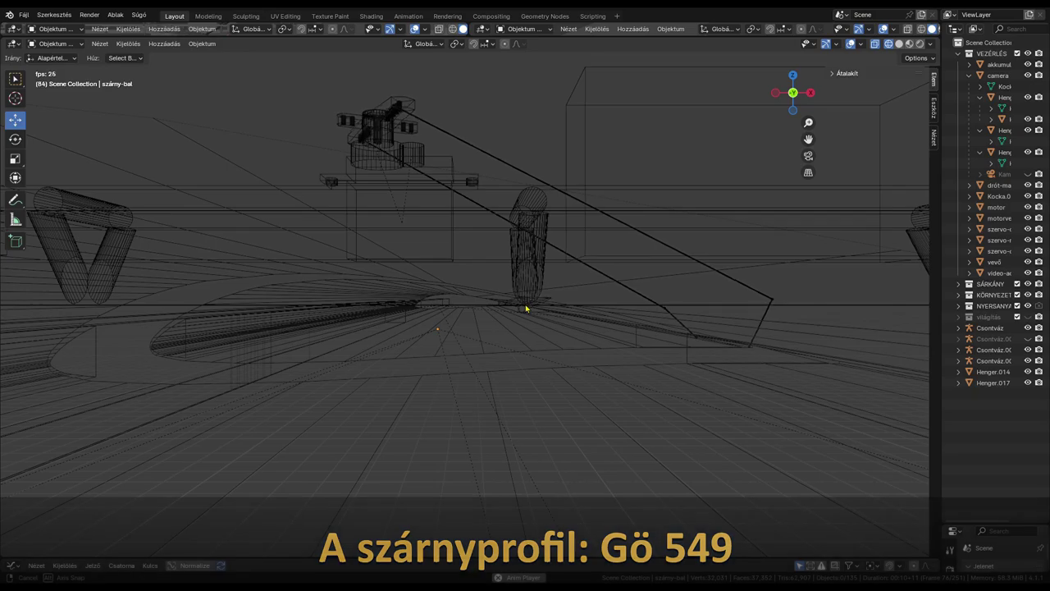
middle_click_drag(524, 308, 626, 370)
scroll(607, 356, "up", 6)
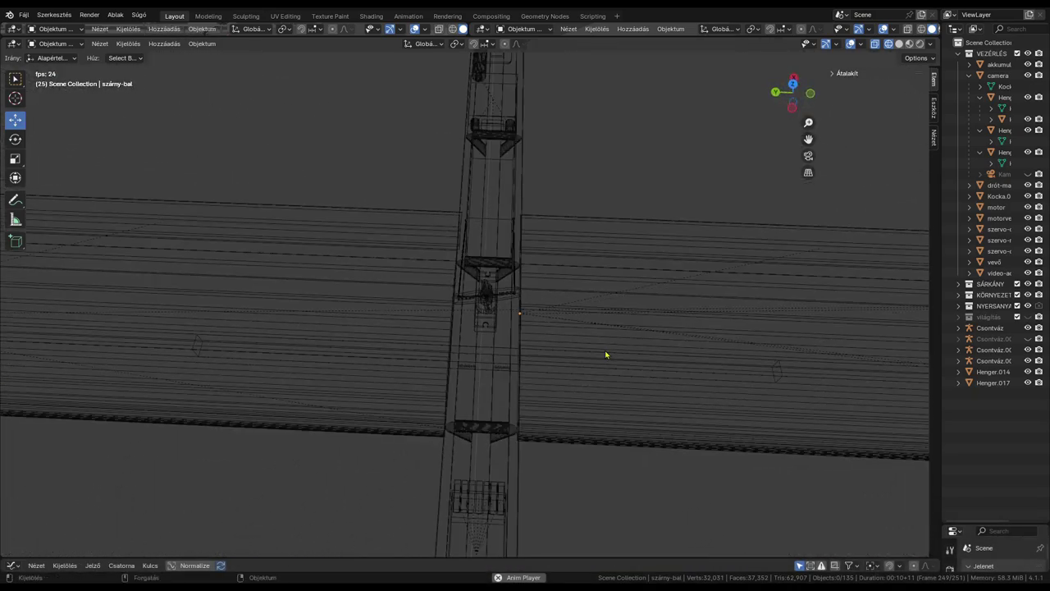
scroll(605, 354, "up", 1)
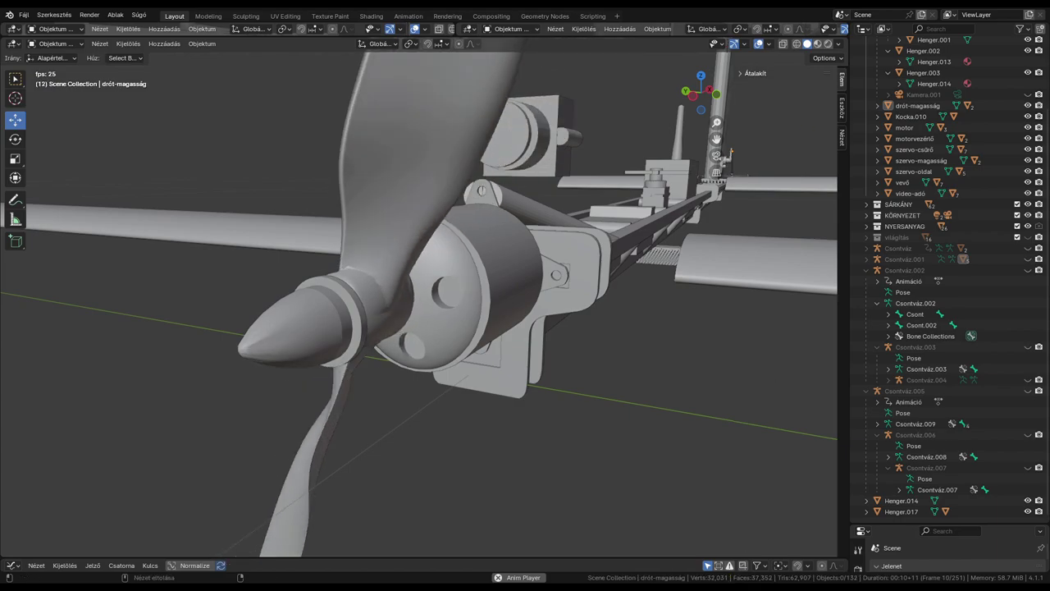
Step: Examine the motor and propeller close-up in X-ray wireframe, and bring the whole folding propeller into view
left_click(783, 45)
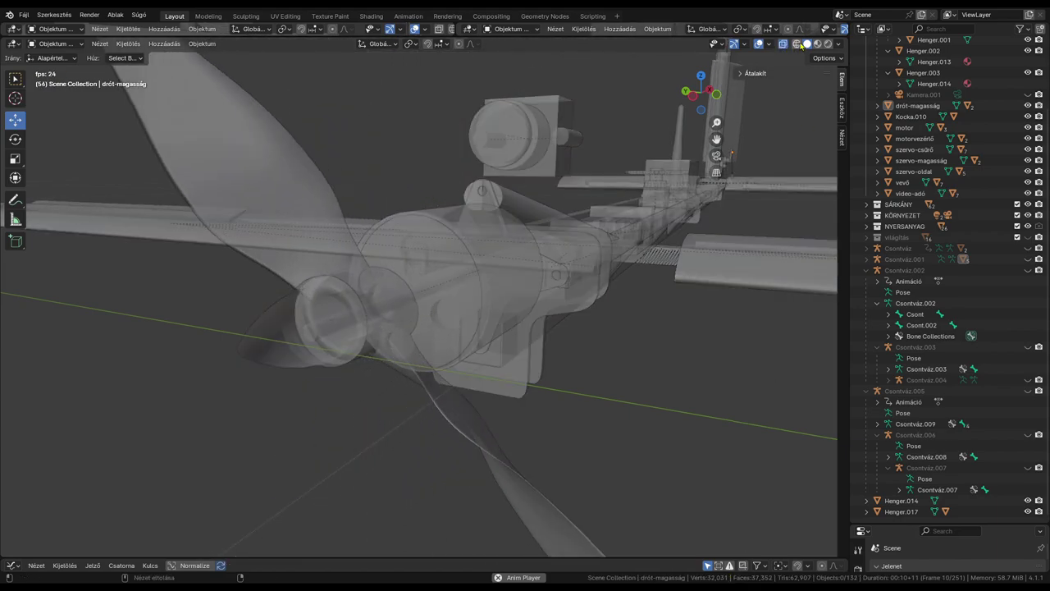
left_click(796, 45)
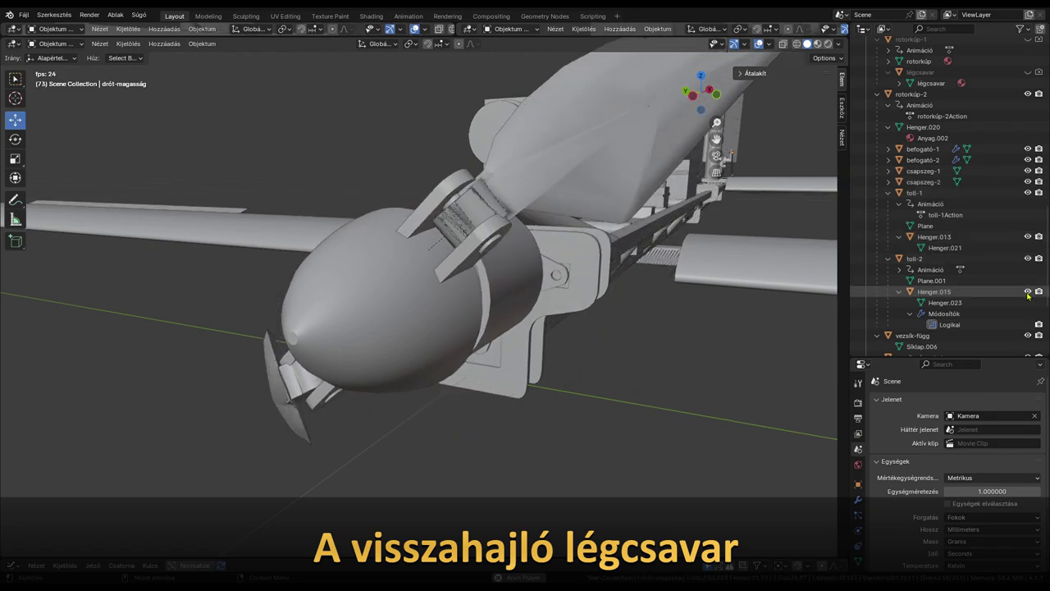
scroll(638, 285, "down", 4)
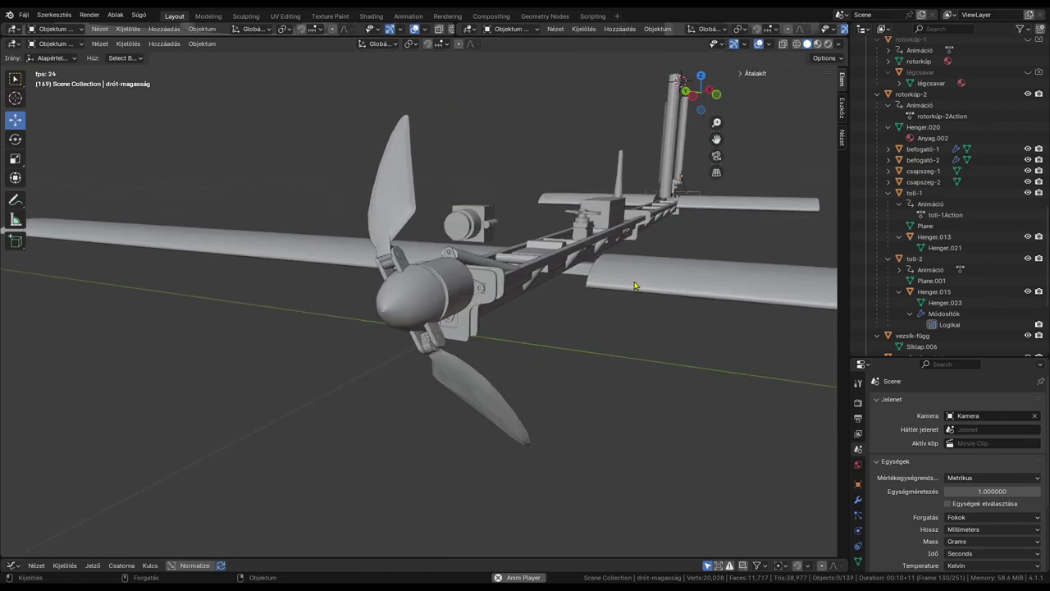